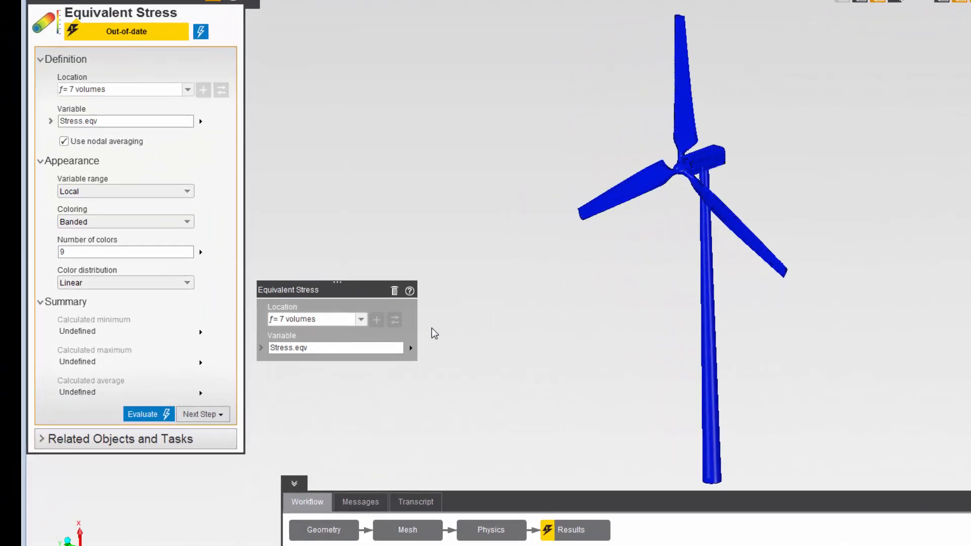
- Evaluate the Equivalent Stress result on the wind turbine
mouse_move(399, 346)
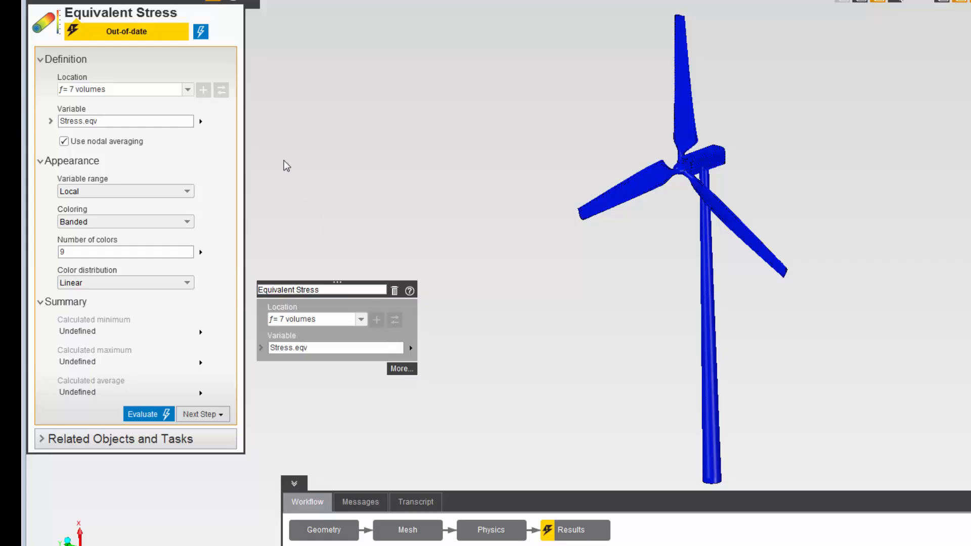
click(200, 31)
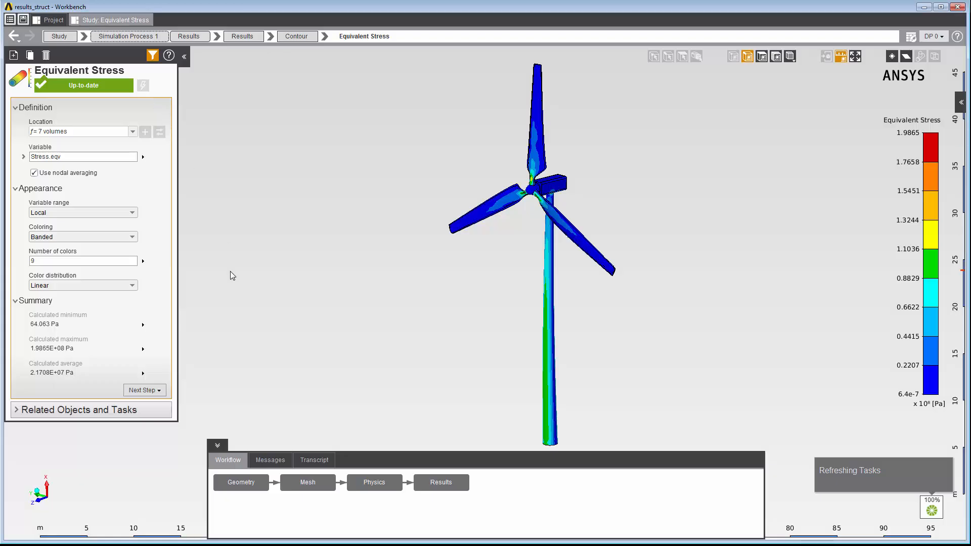
- Set the stress contour's coloring to Smooth and open the result animation controls
click(128, 237)
click(119, 260)
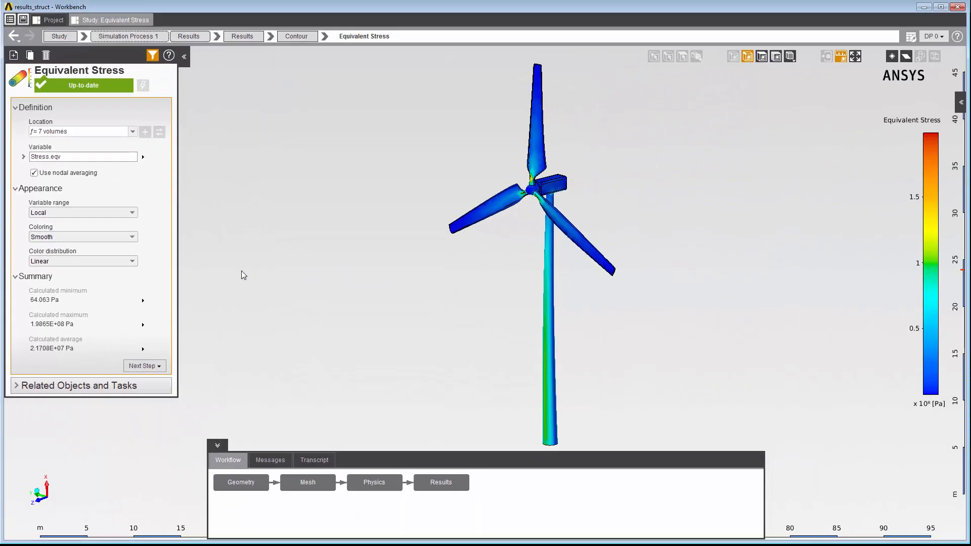
right_click(242, 271)
click(268, 371)
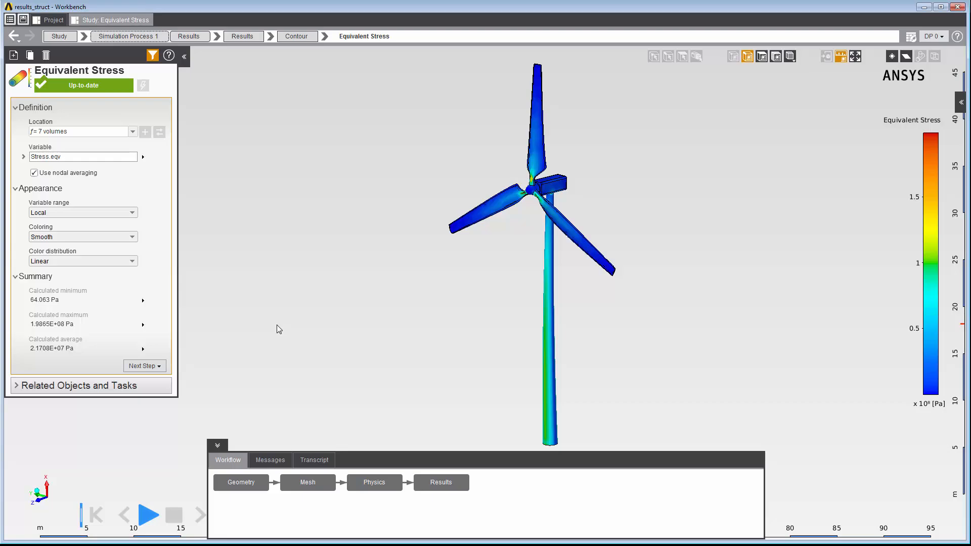
- Add a Vector result on the 7 volumes and set its variable to Displacement
right_click(276, 325)
mouse_move(293, 353)
mouse_move(396, 353)
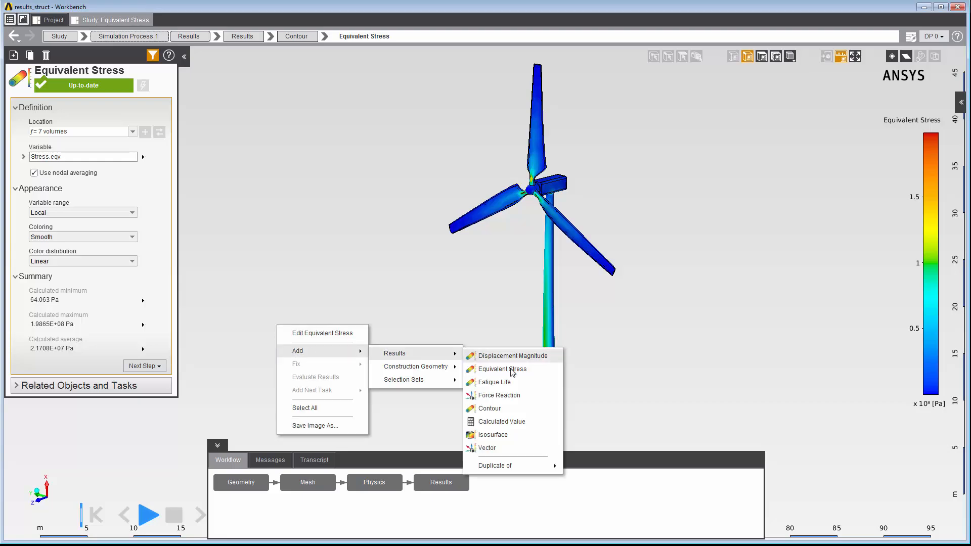
click(481, 447)
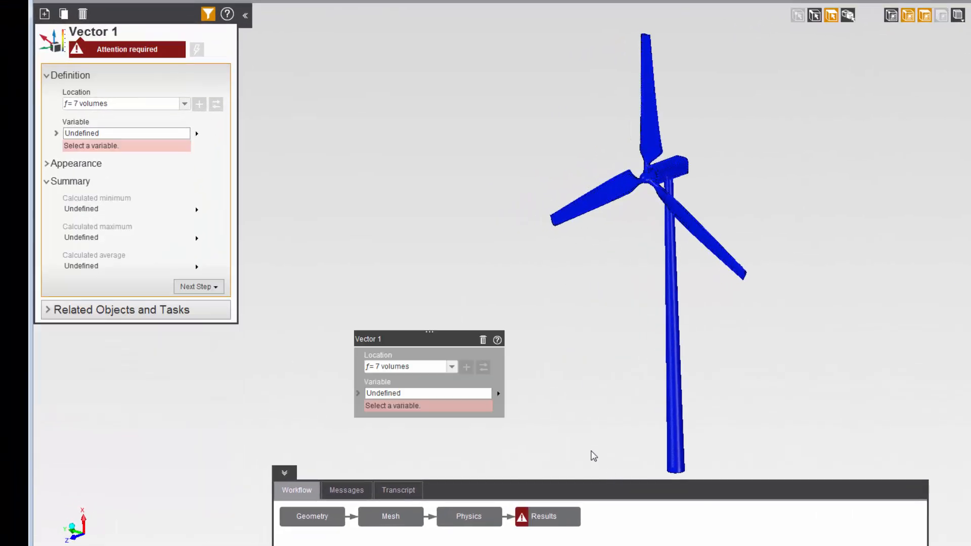
click(384, 381)
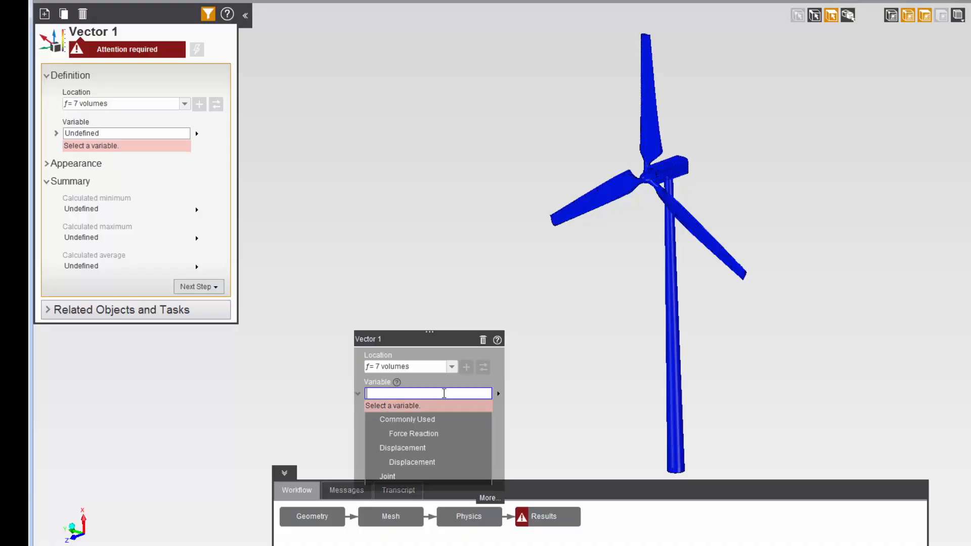
click(400, 462)
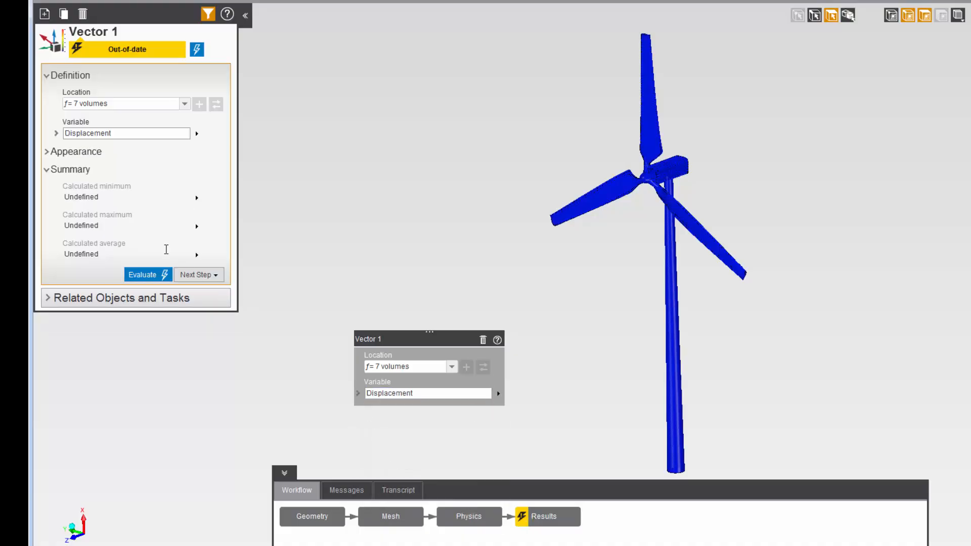
- Set the displacement vector's coloring to Smooth and evaluate it
click(47, 153)
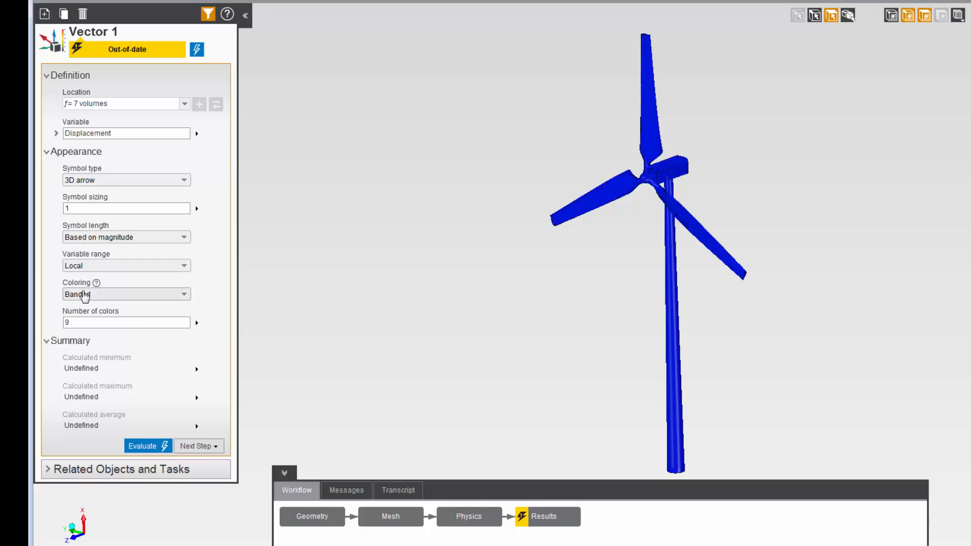
click(81, 294)
click(81, 322)
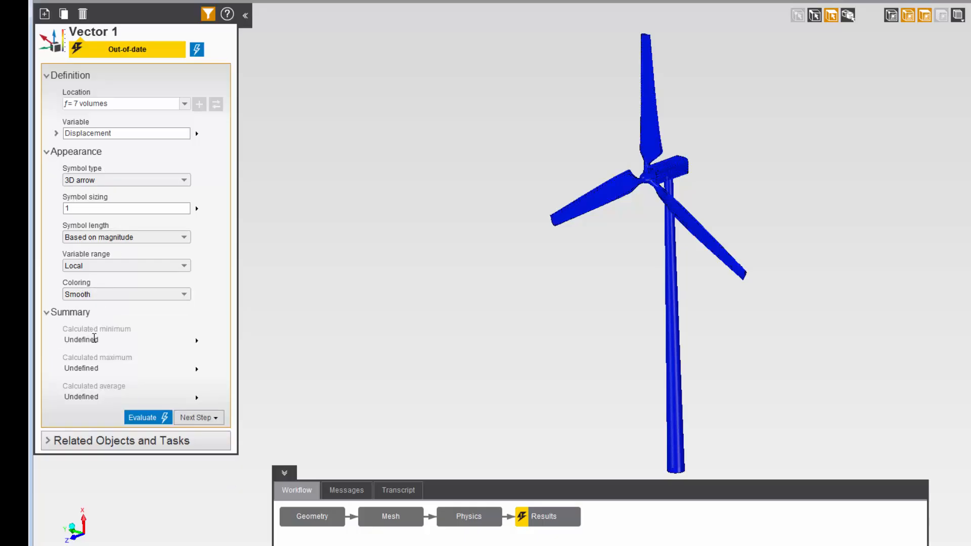
click(137, 418)
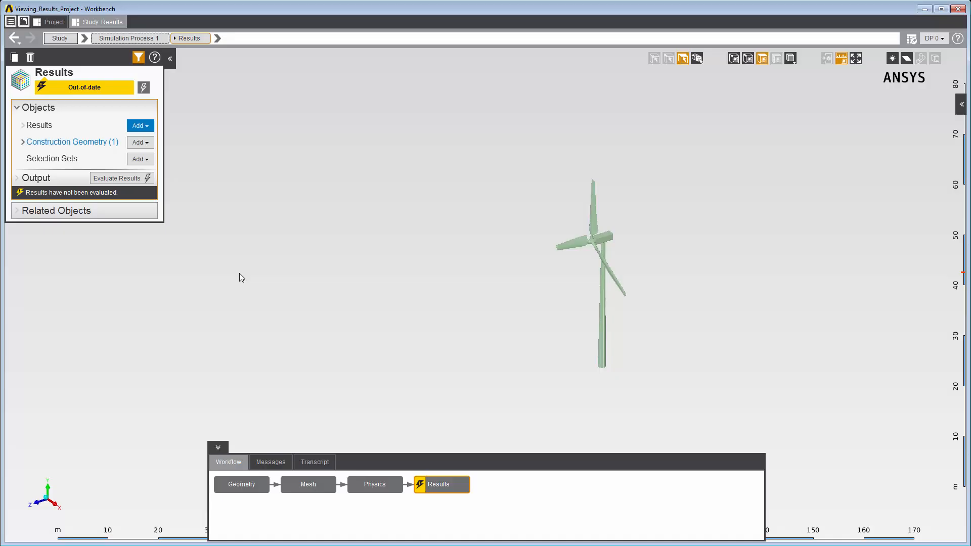
- Add an Isosurface result of TurbulenceKineticEnergy in the fluid volume and evaluate it
right_click(238, 273)
mouse_move(268, 281)
mouse_move(344, 284)
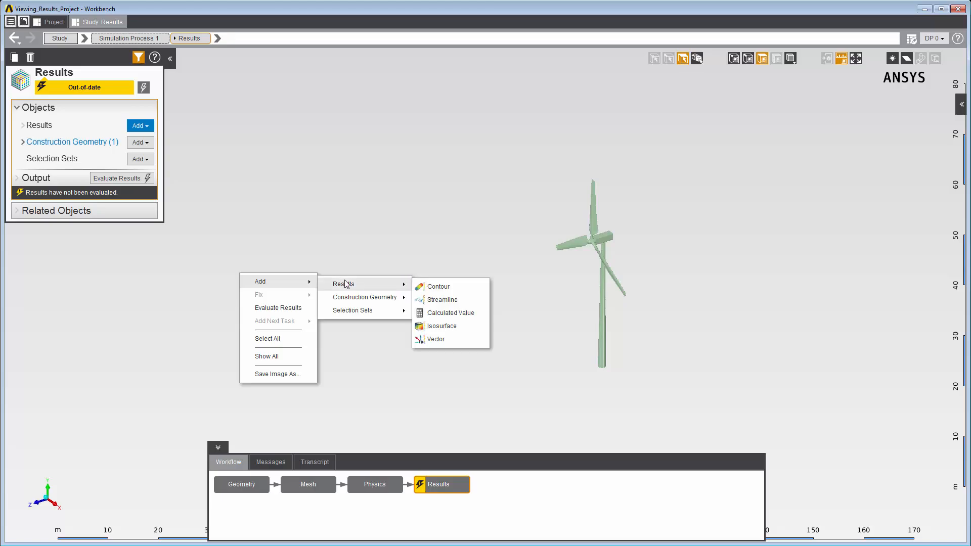
click(445, 327)
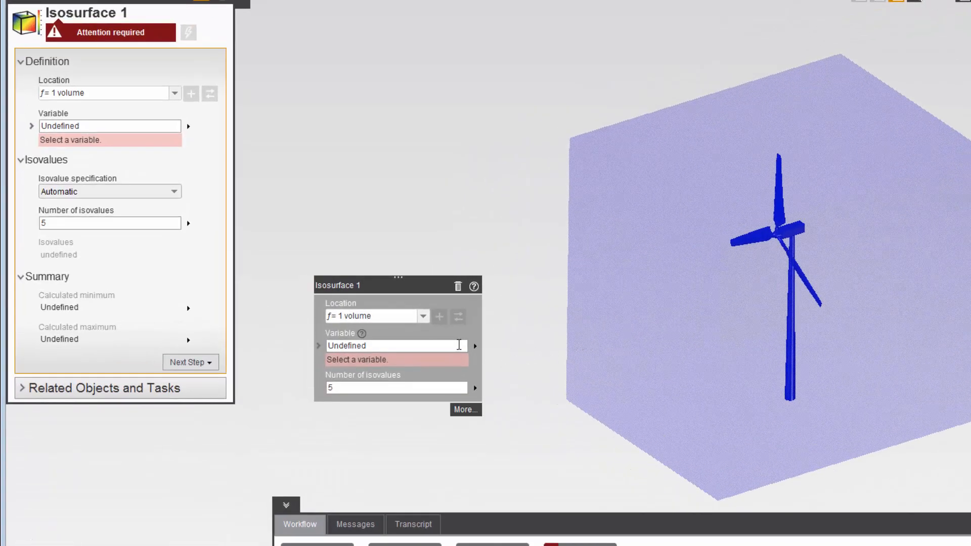
click(364, 346)
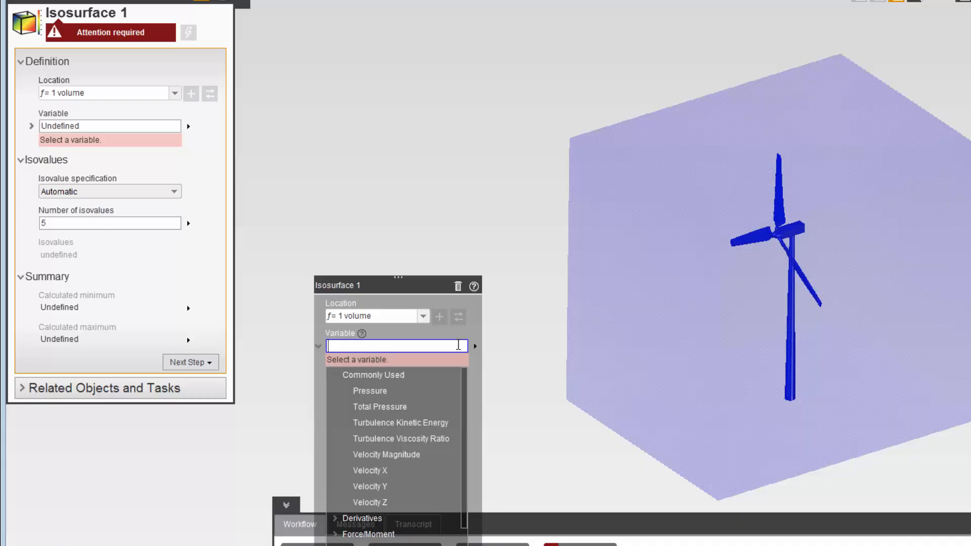
click(432, 424)
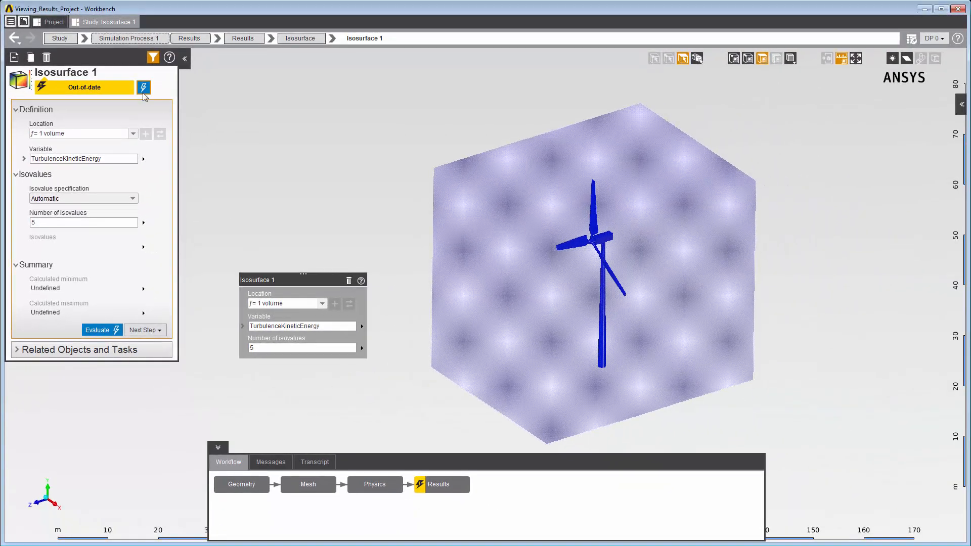
click(143, 89)
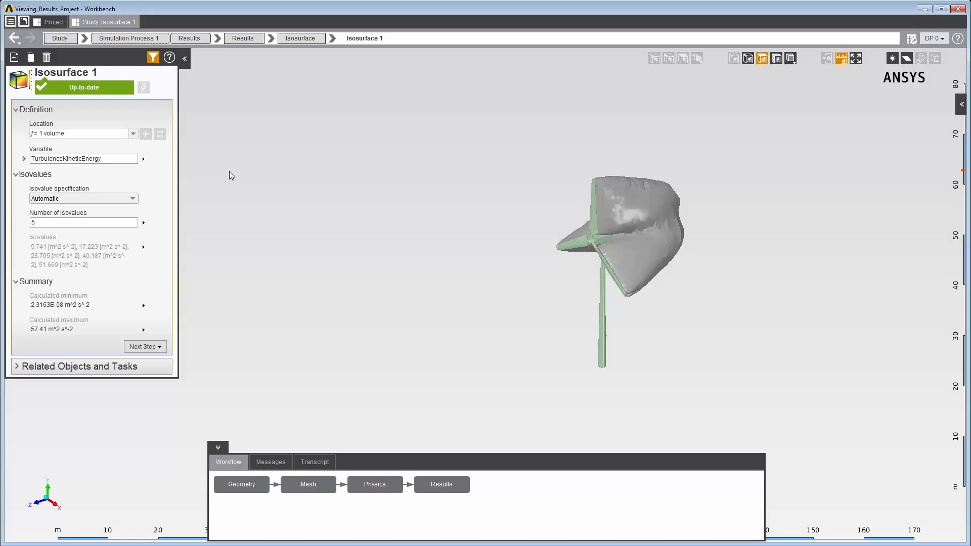
- Add a Contour result on Isosurface 1 showing Pressure
right_click(230, 172)
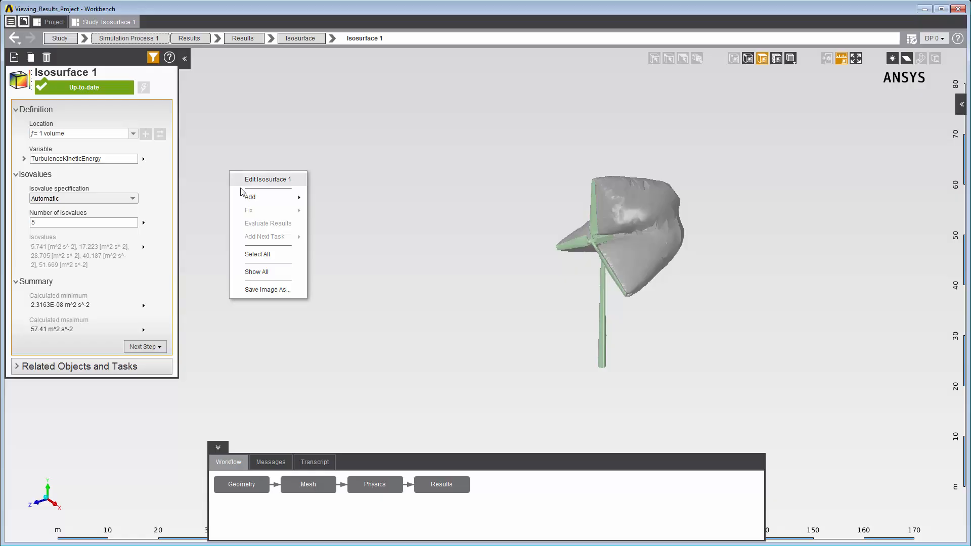
mouse_move(277, 198)
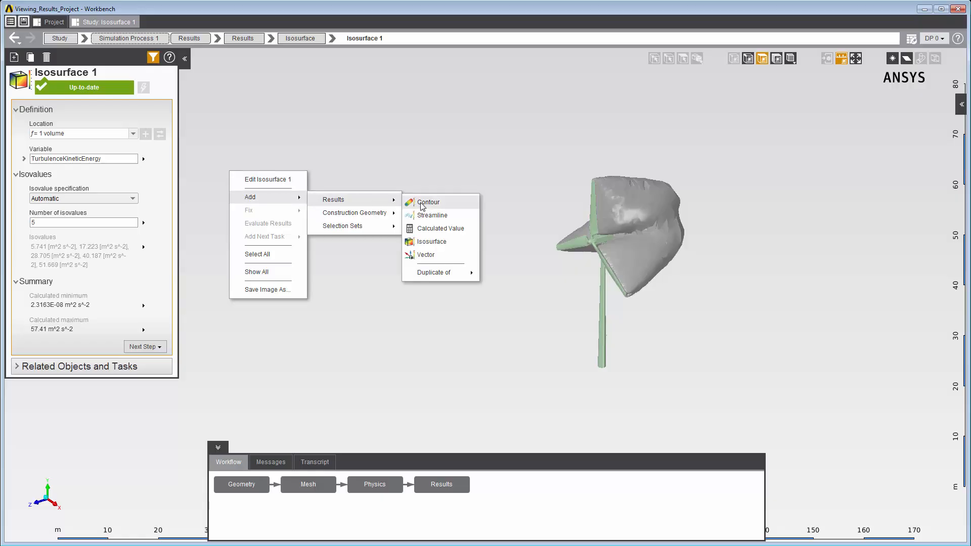
click(423, 202)
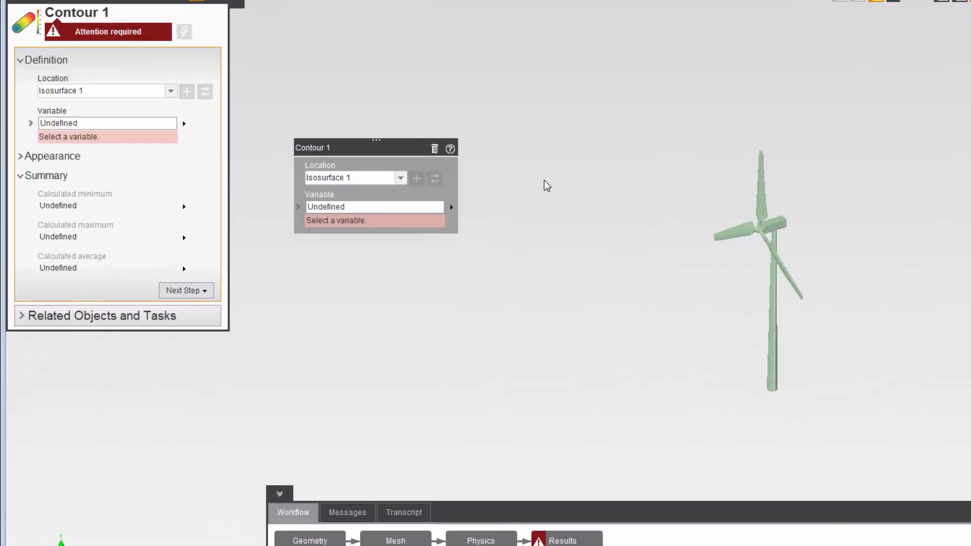
click(432, 207)
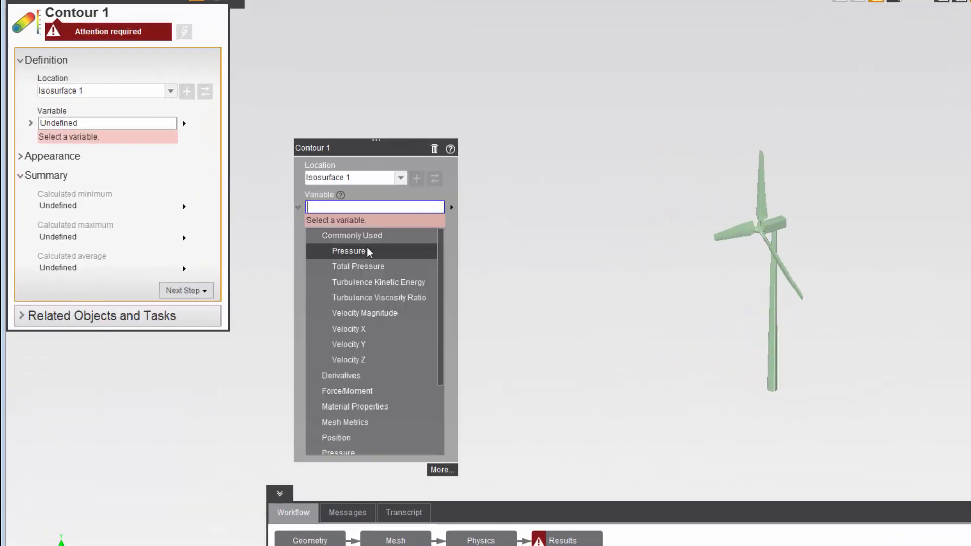
click(368, 251)
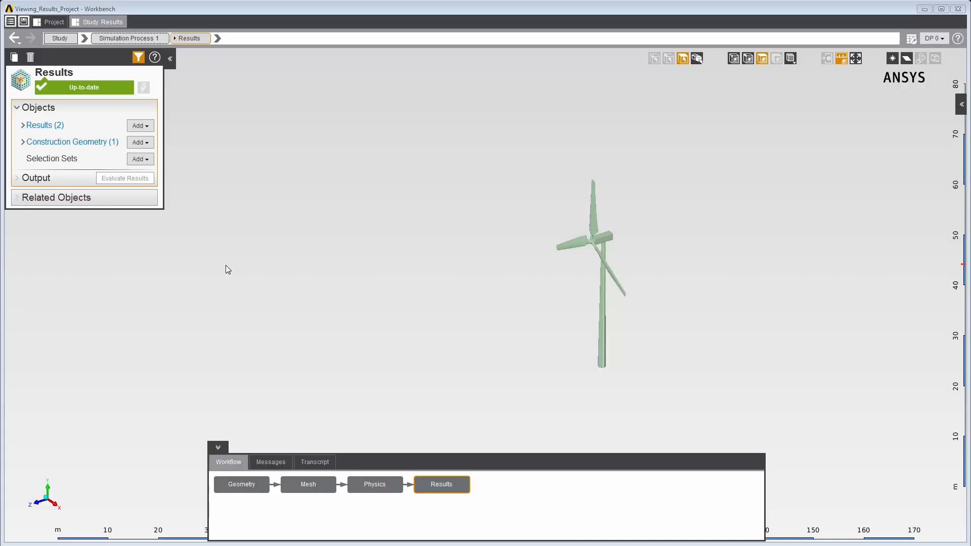
- Add a Vector result in the fluid volume with Velocity as its variable
right_click(226, 268)
mouse_move(240, 275)
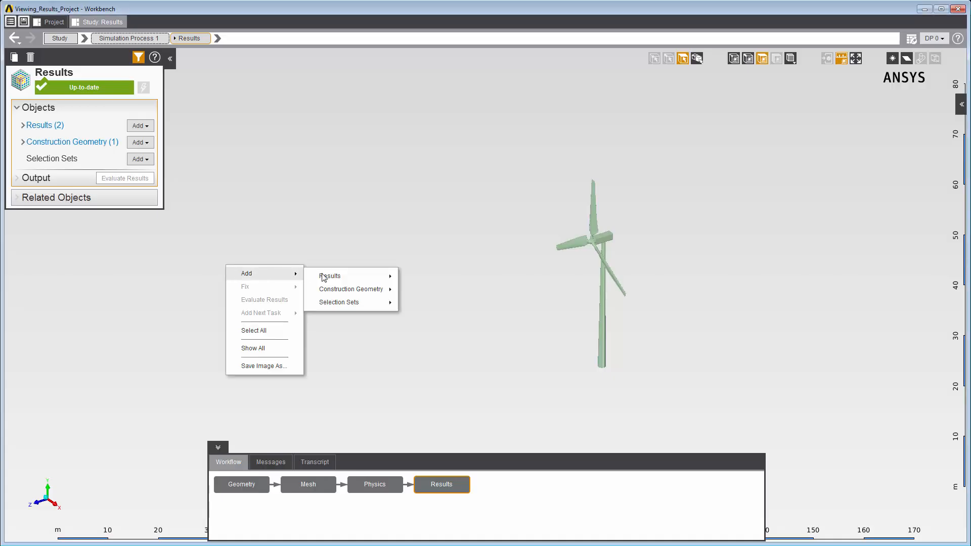
mouse_move(355, 278)
click(416, 329)
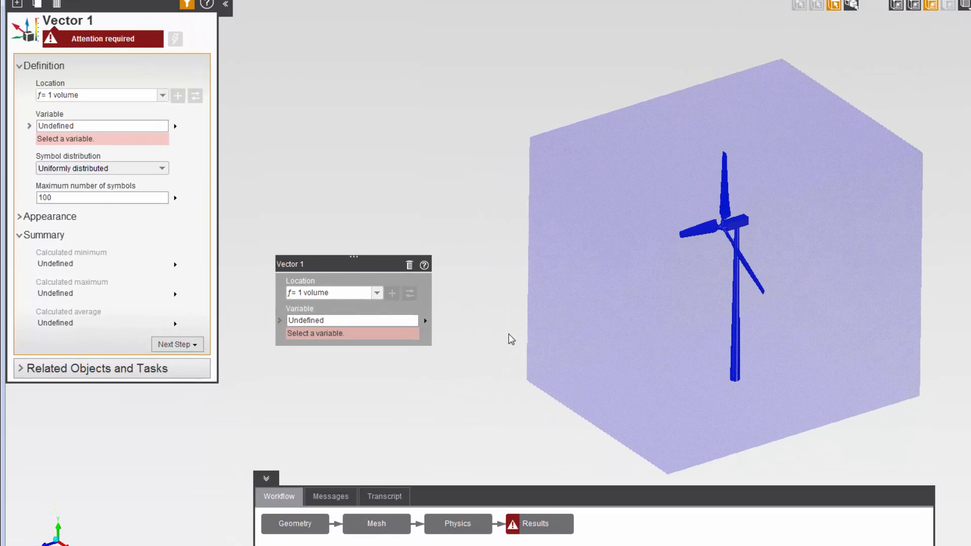
click(387, 320)
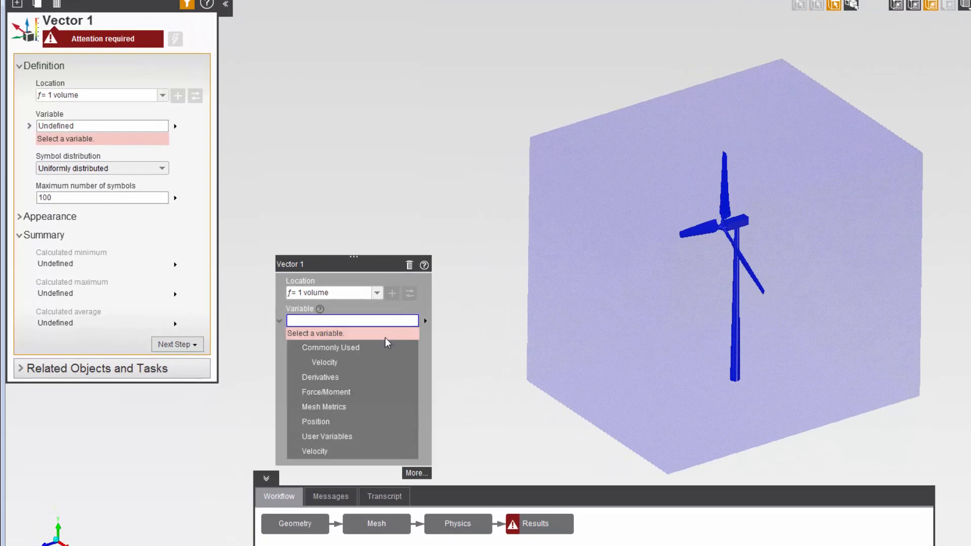
click(377, 363)
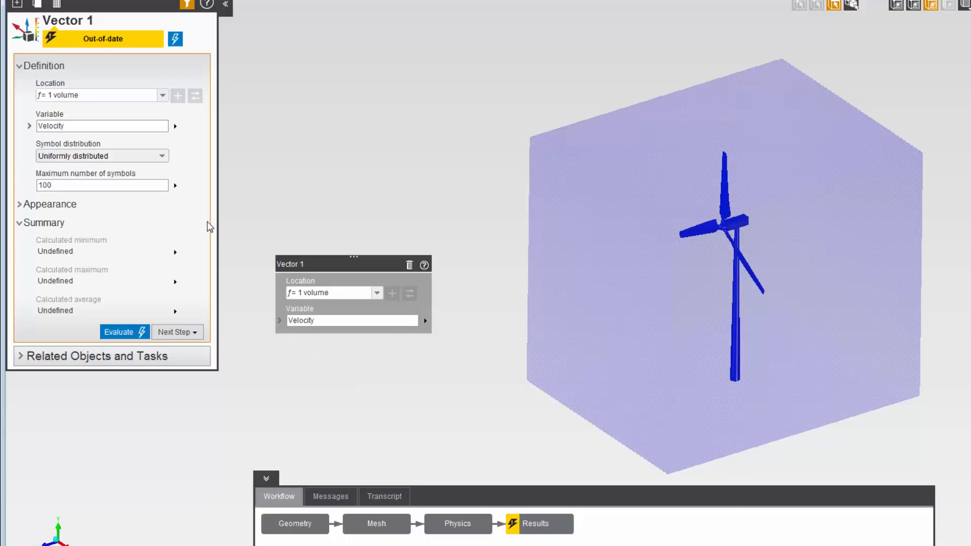
- Distribute the velocity vectors based on mesh at every 7th element and evaluate them
click(162, 157)
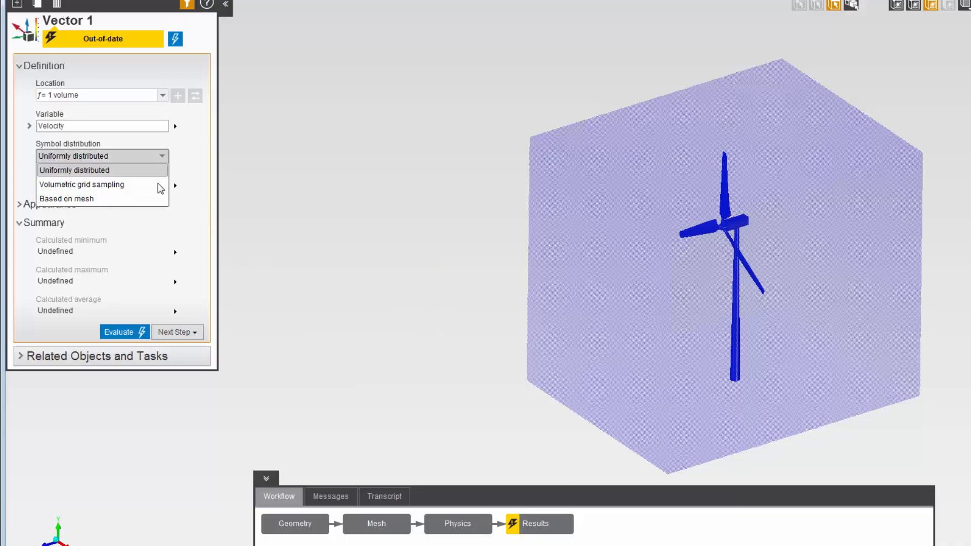
click(156, 195)
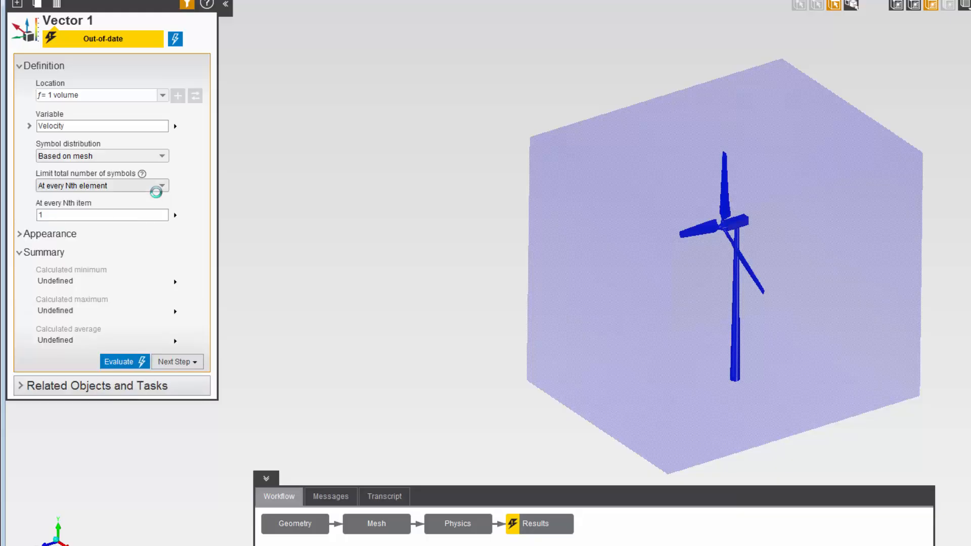
click(155, 212)
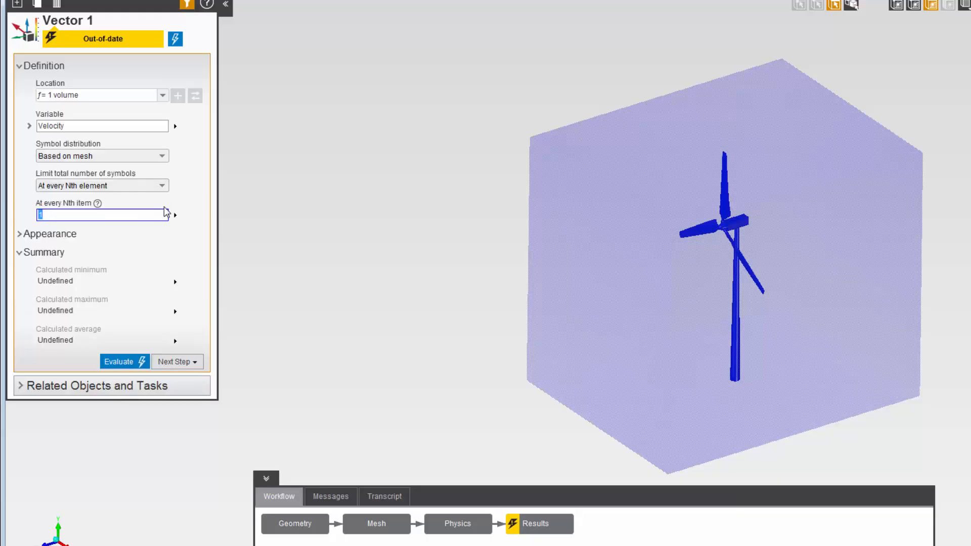
text(7)
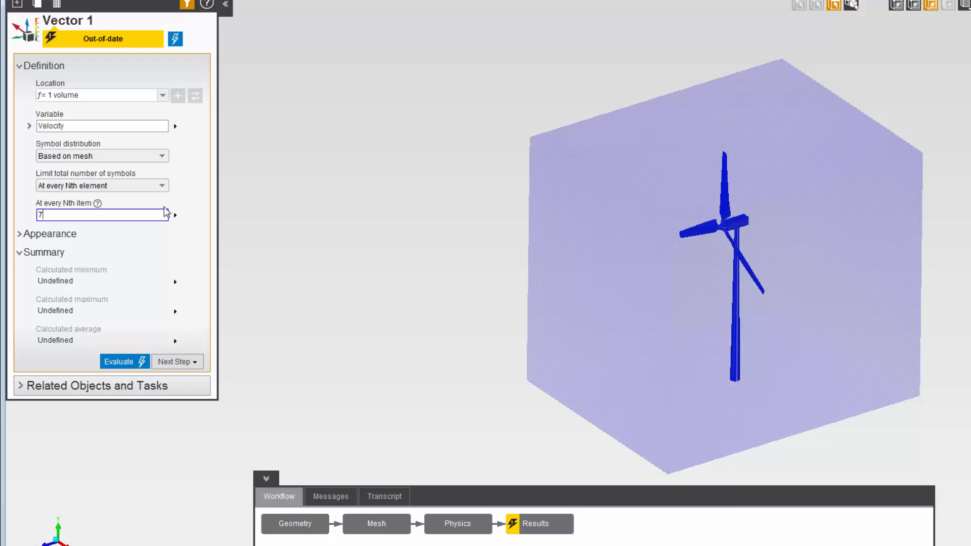
click(175, 40)
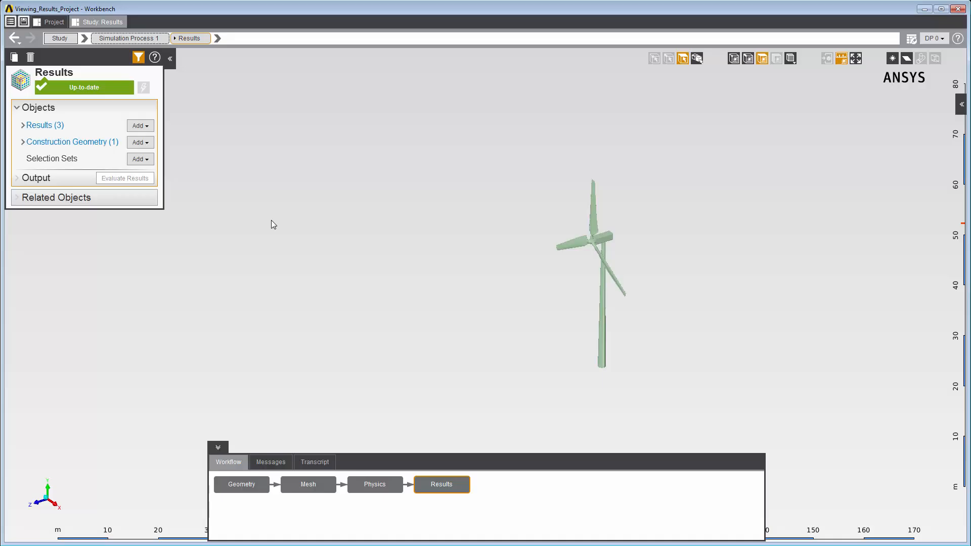
- Add a Streamline result with 50 approximate seed points seeded from Inlet 1
right_click(271, 221)
mouse_move(290, 228)
mouse_move(377, 230)
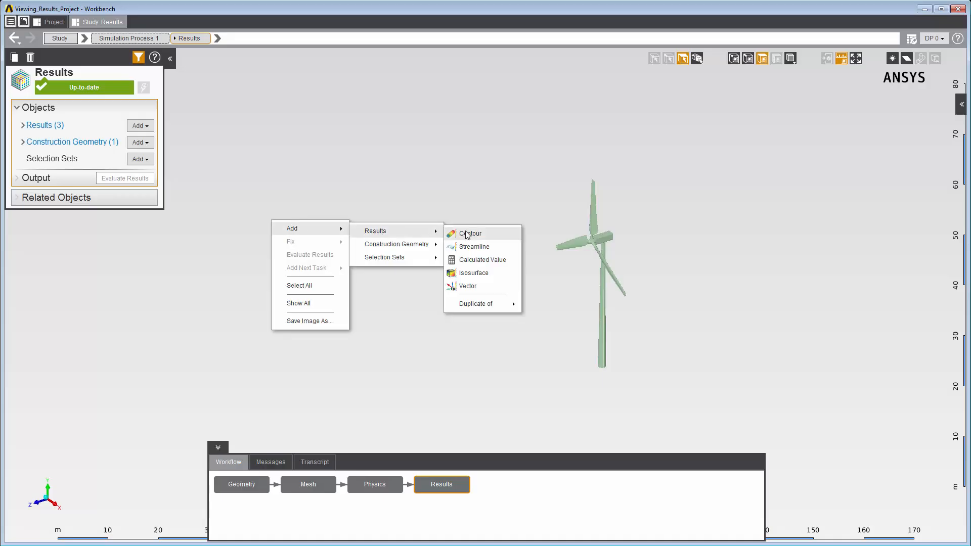
click(464, 247)
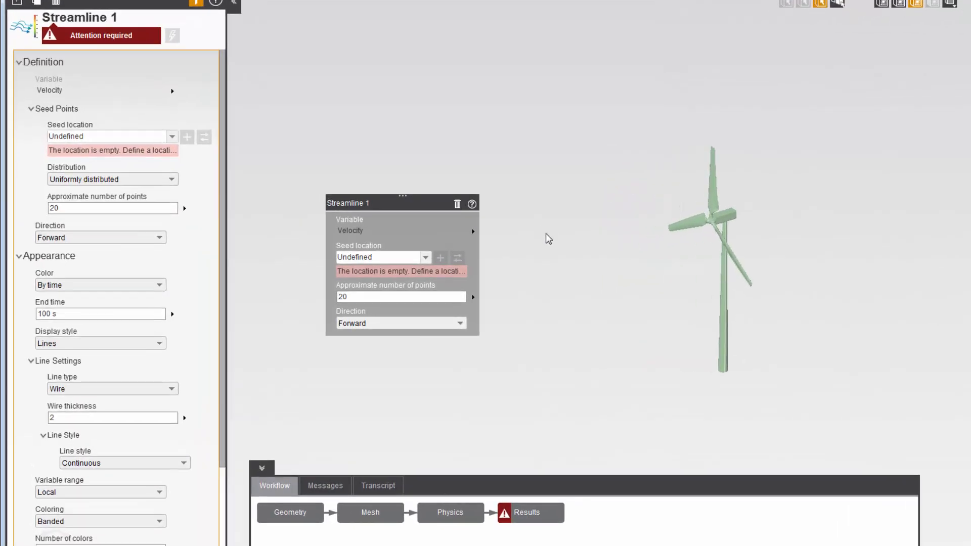
click(454, 295)
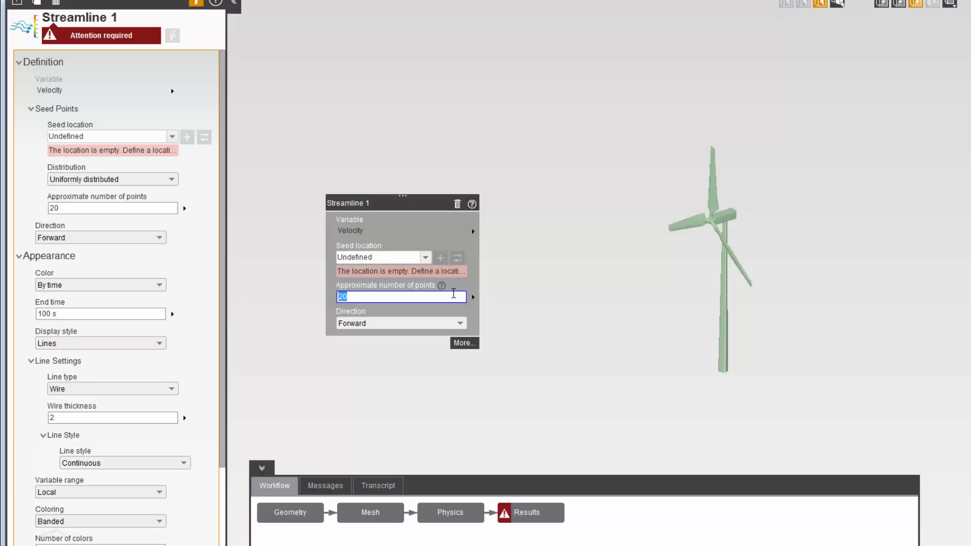
text(50)
click(425, 258)
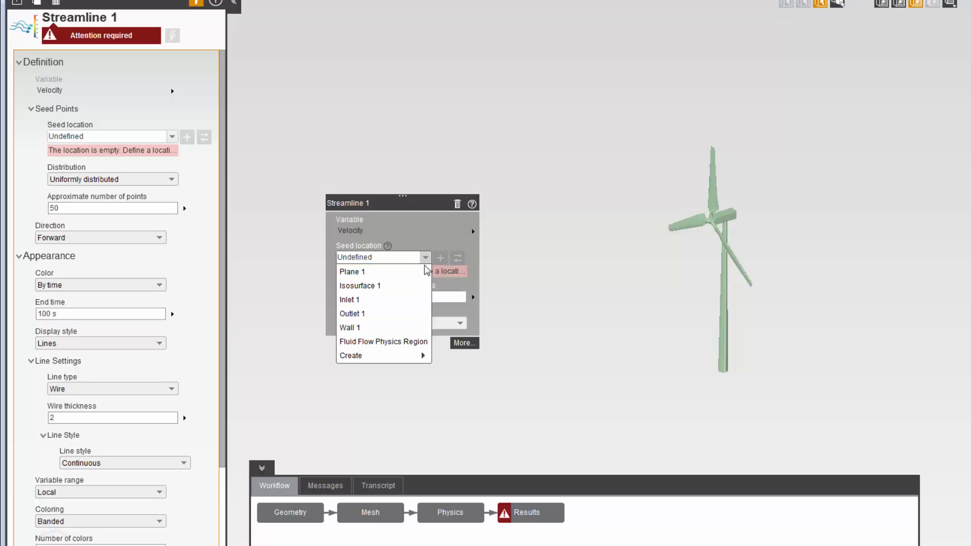
click(410, 299)
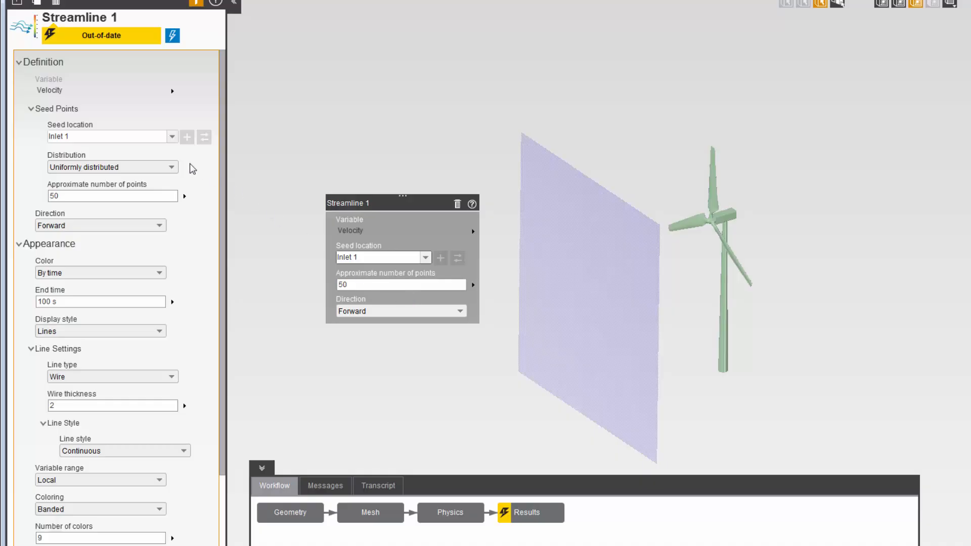
- Distribute the streamline seed points based on mesh at every 3rd element and evaluate the streamlines
click(173, 166)
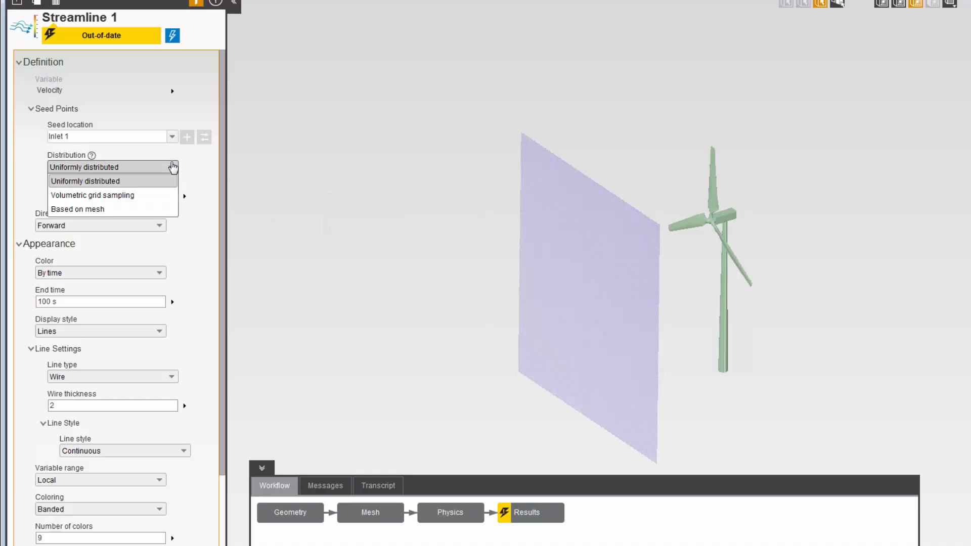
click(157, 208)
click(142, 225)
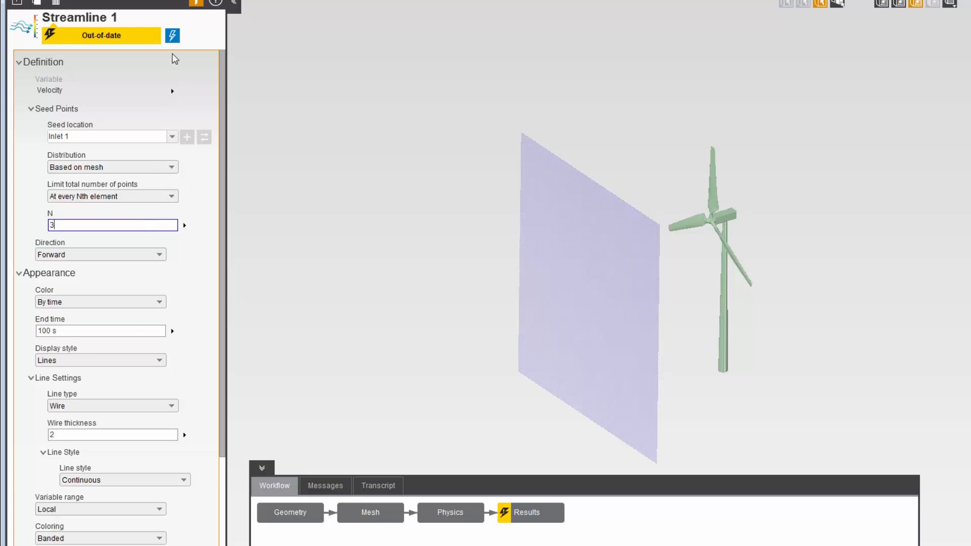
click(172, 36)
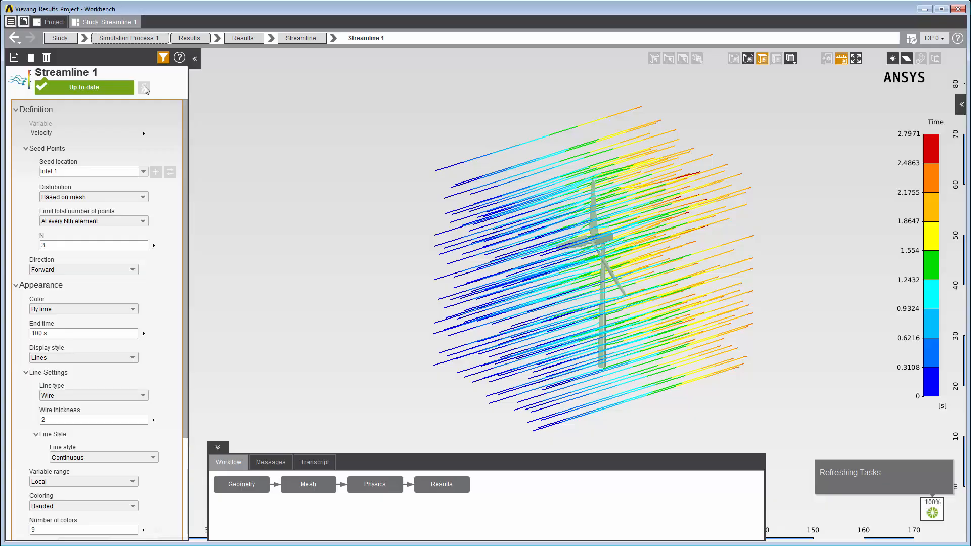
- Change the streamline line style to Segments and animate the streamlines
click(135, 458)
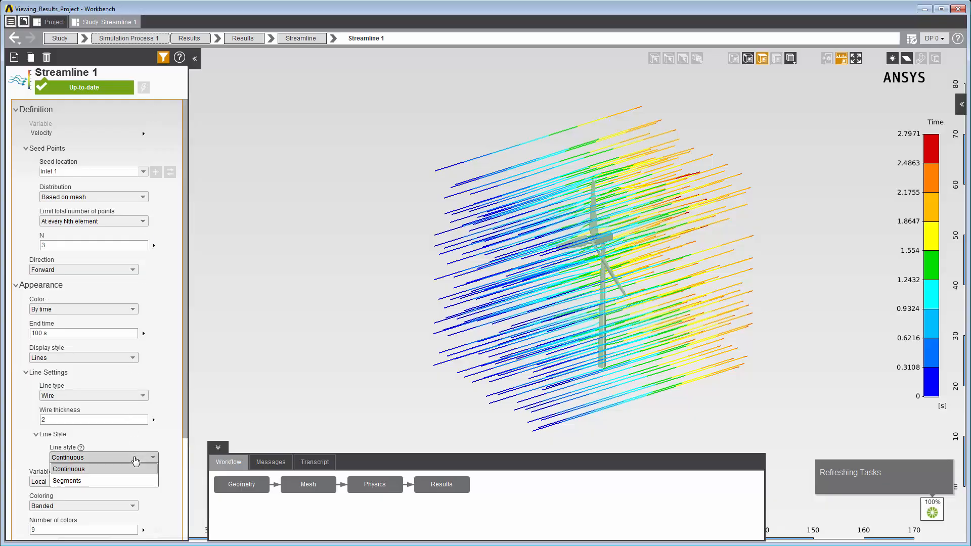
click(127, 480)
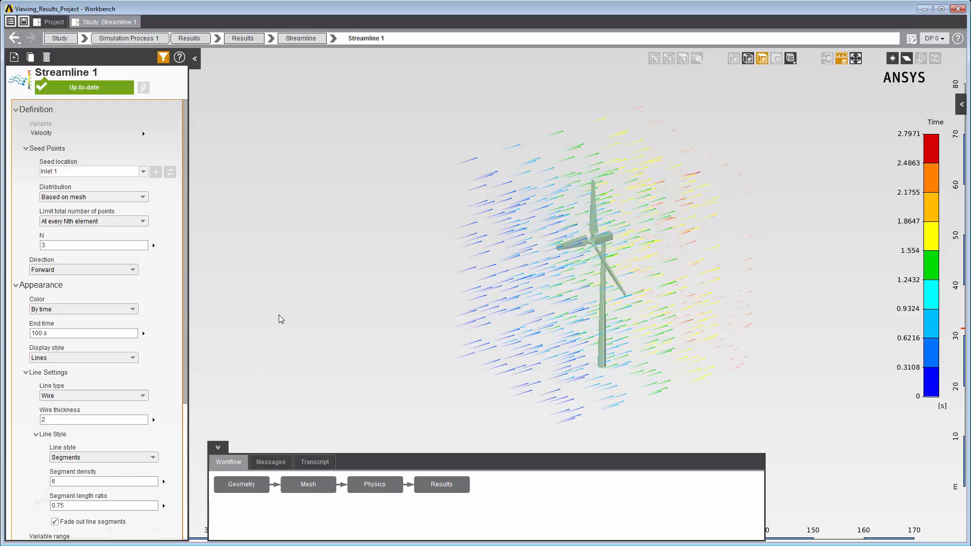
right_click(283, 294)
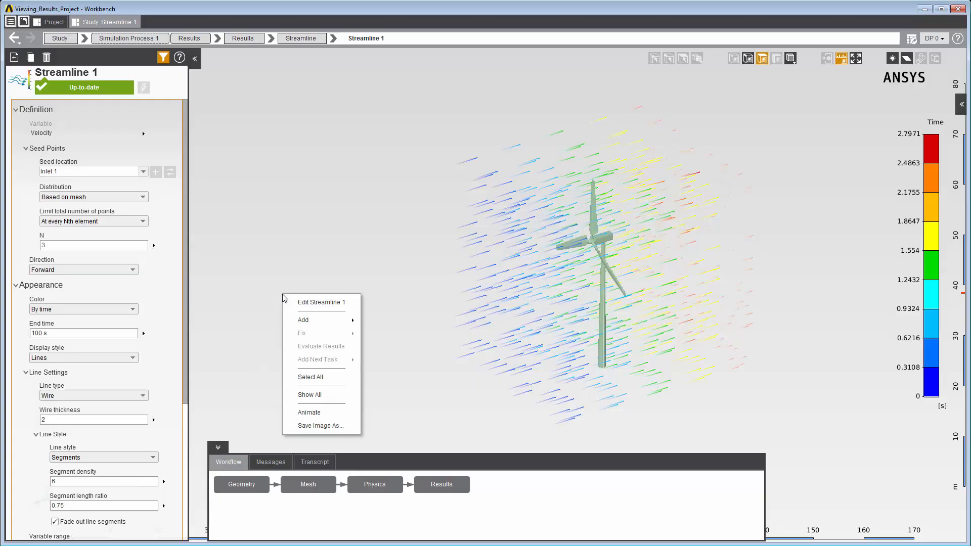
click(303, 412)
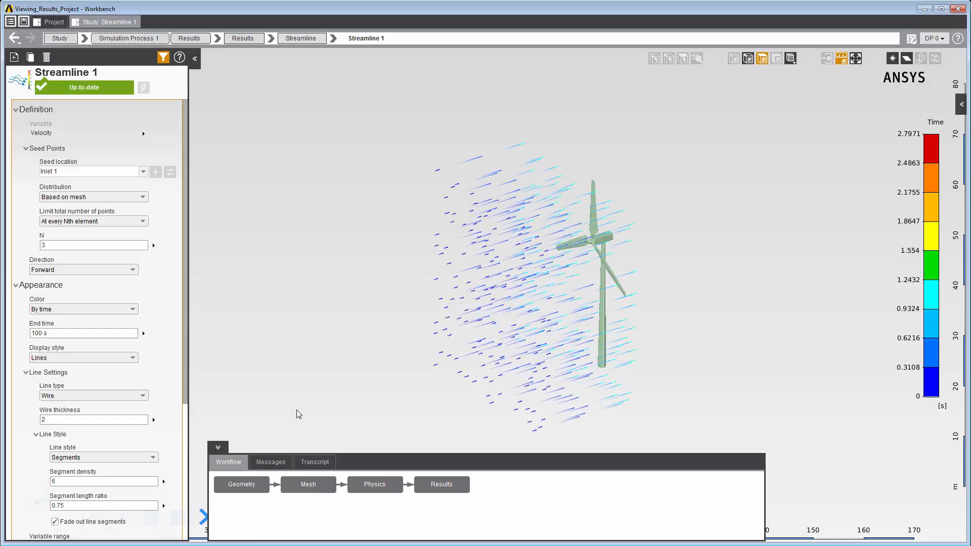